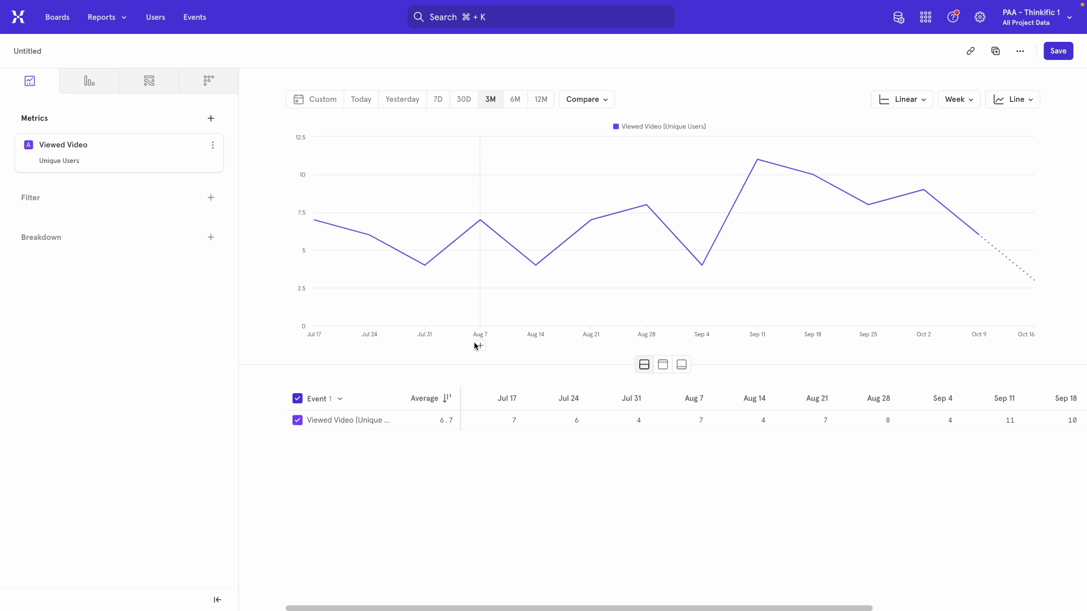
- Open Lexicon from Data Management, preview the Event and Profile Properties lists, then return to Events
mouse_move(62, 150)
left_click(897, 21)
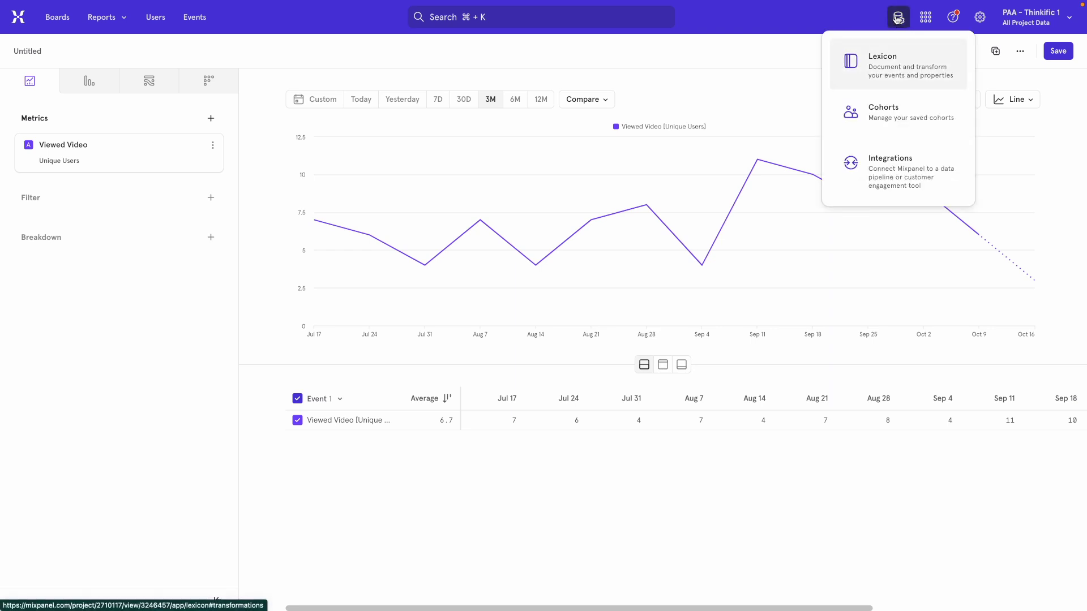
left_click(883, 72)
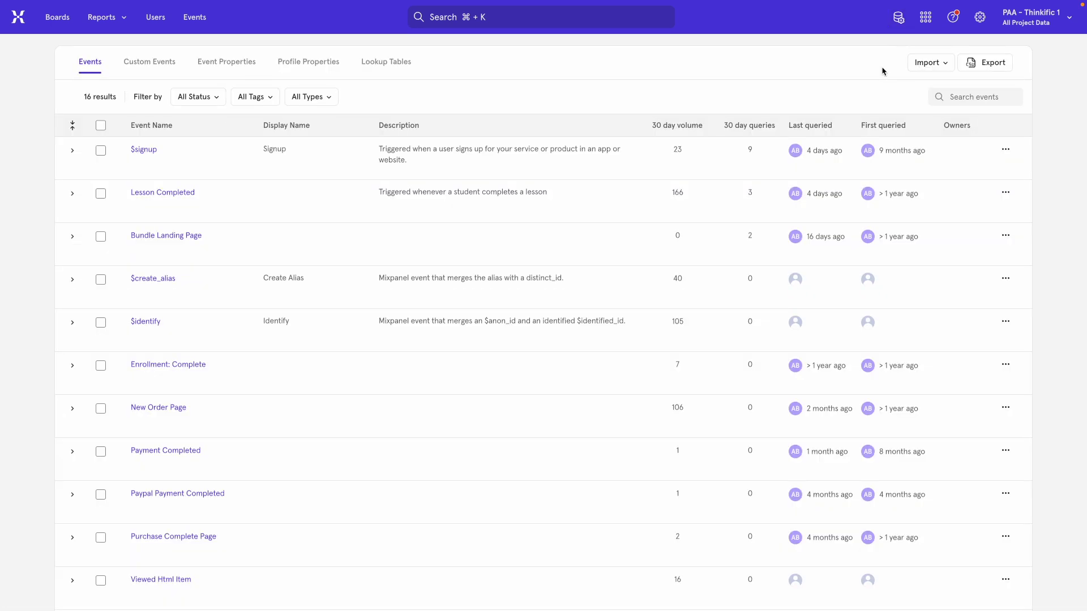
left_click(213, 63)
left_click(313, 63)
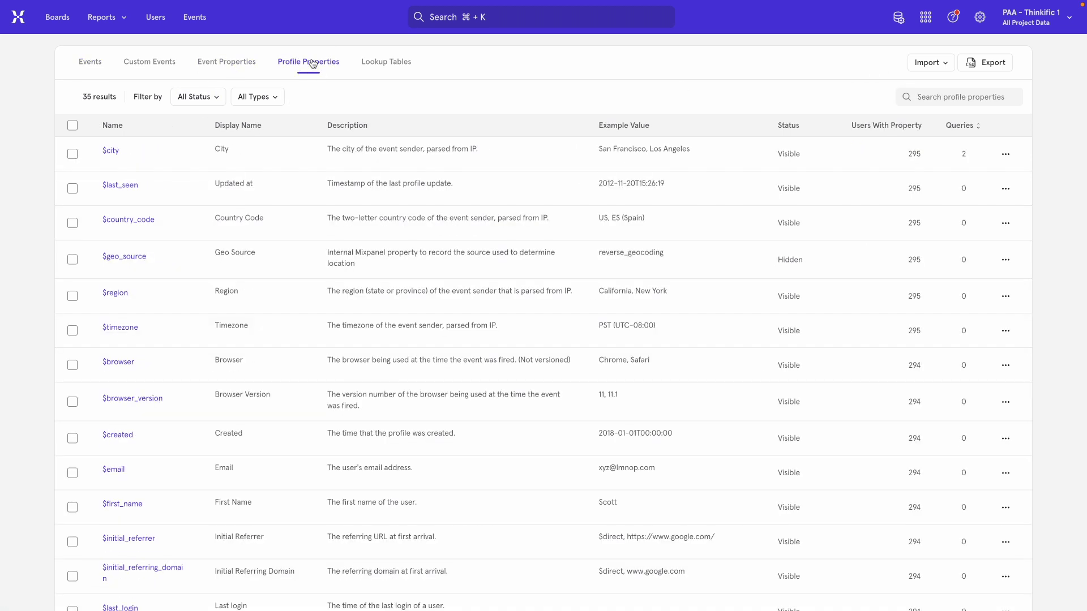
left_click(92, 66)
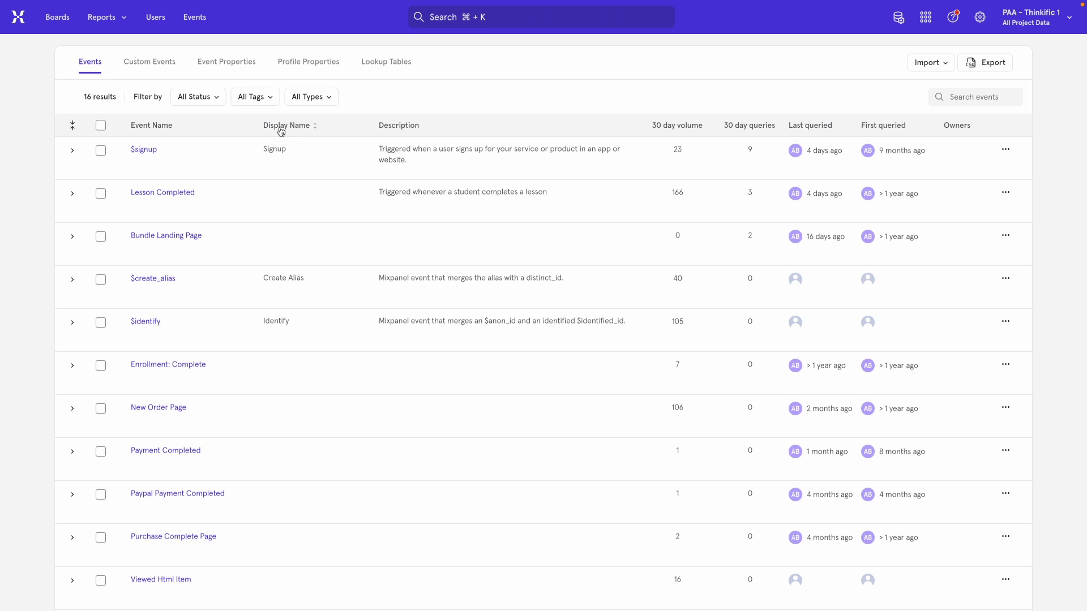
- Search events for 'view' and set Viewed Video's display name to 'Video Completed'
left_click(919, 97)
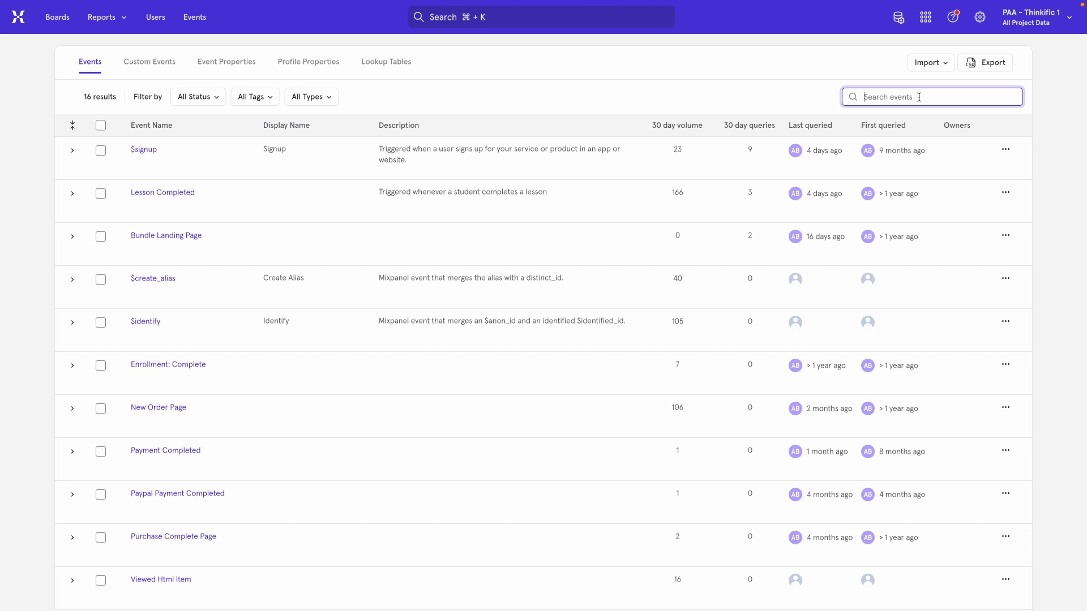
type("view")
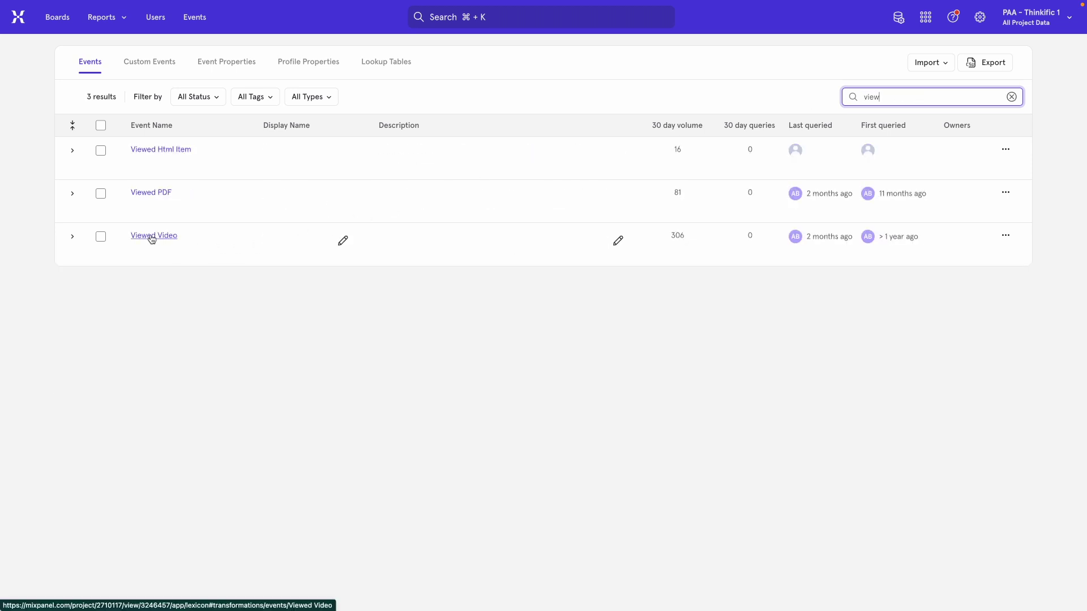
left_click(283, 244)
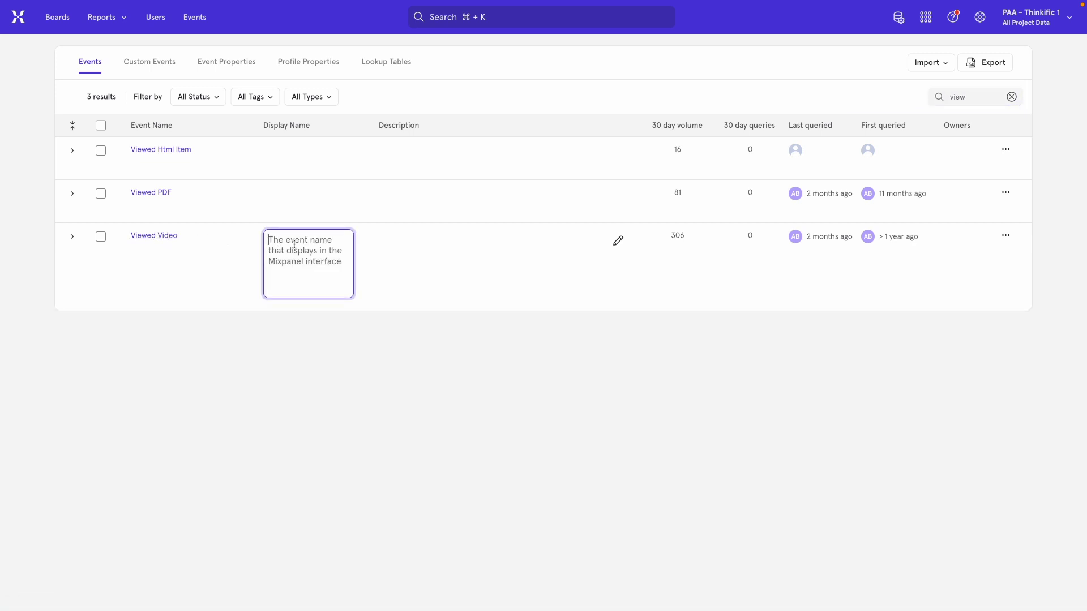
type("Video ")
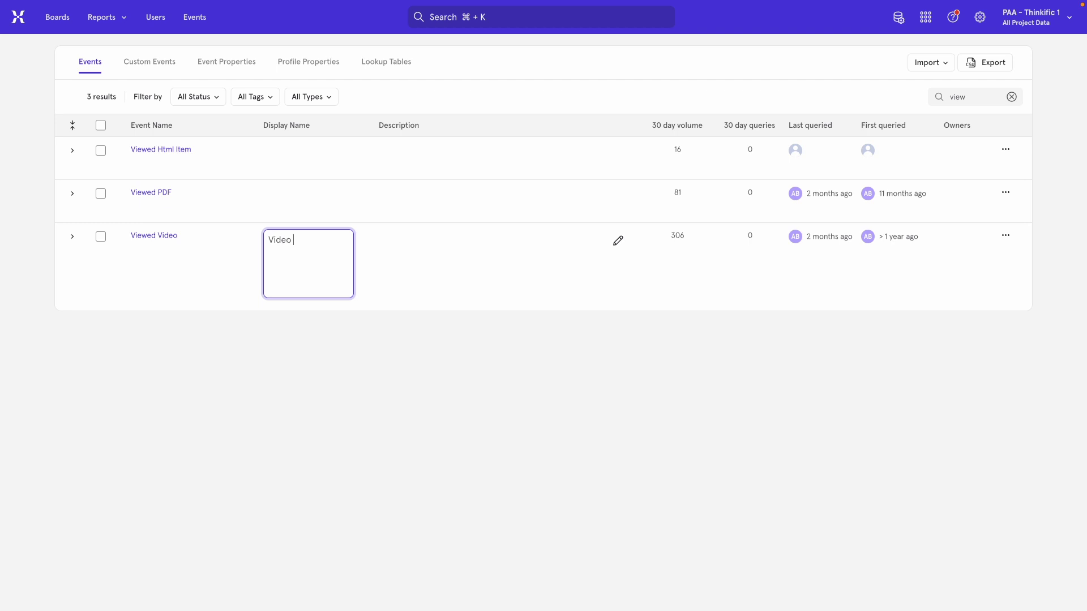
type("Completed")
left_click(300, 361)
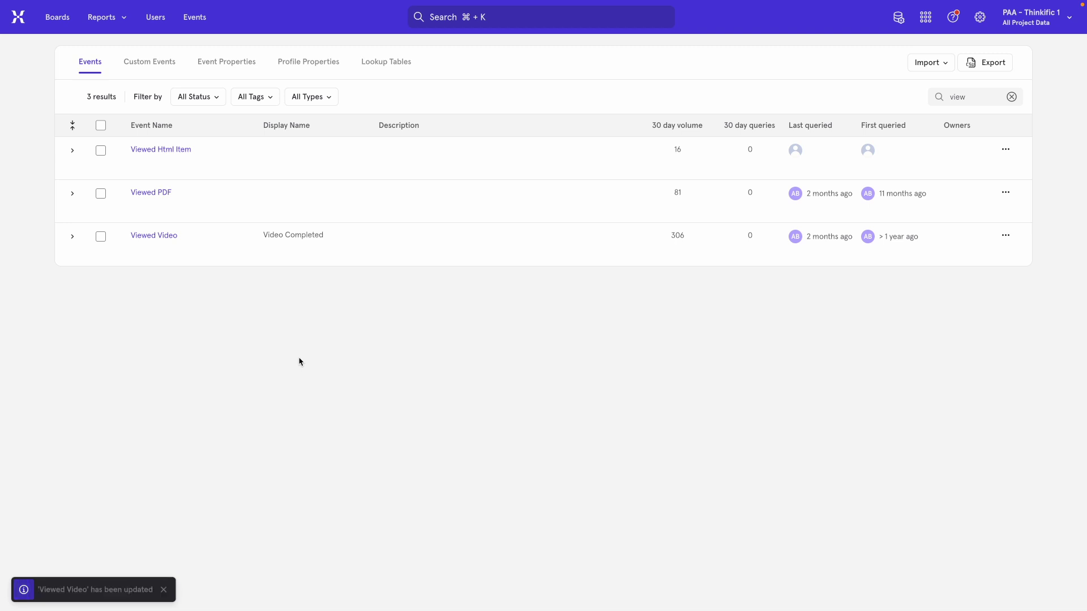
type("ed")
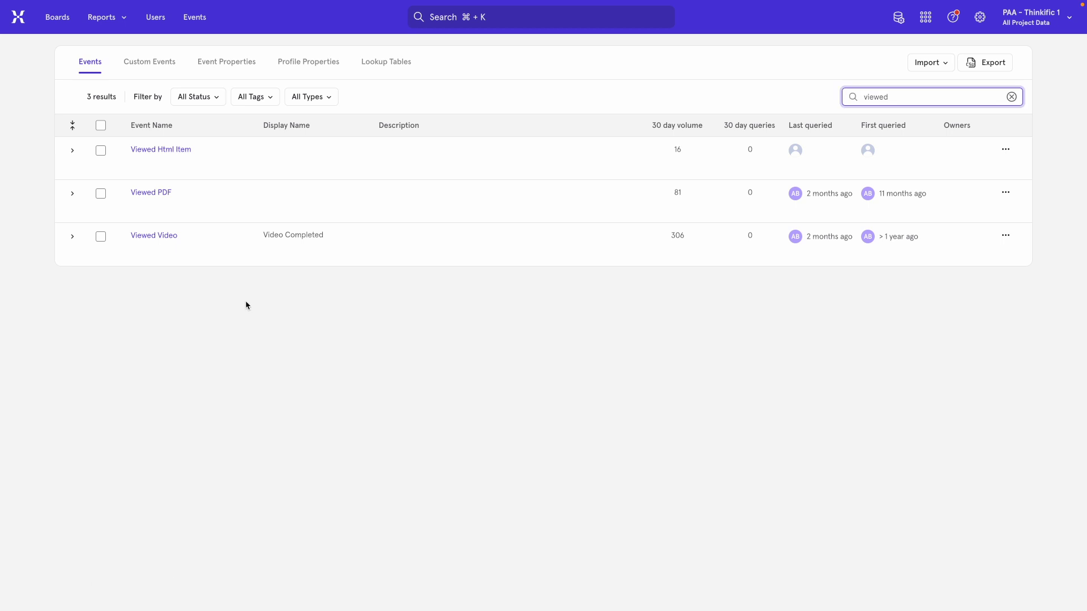
- In a new Insights report, search events for 'viewed vi' and confirm Video Completed tracks Viewed Video
left_click(105, 24)
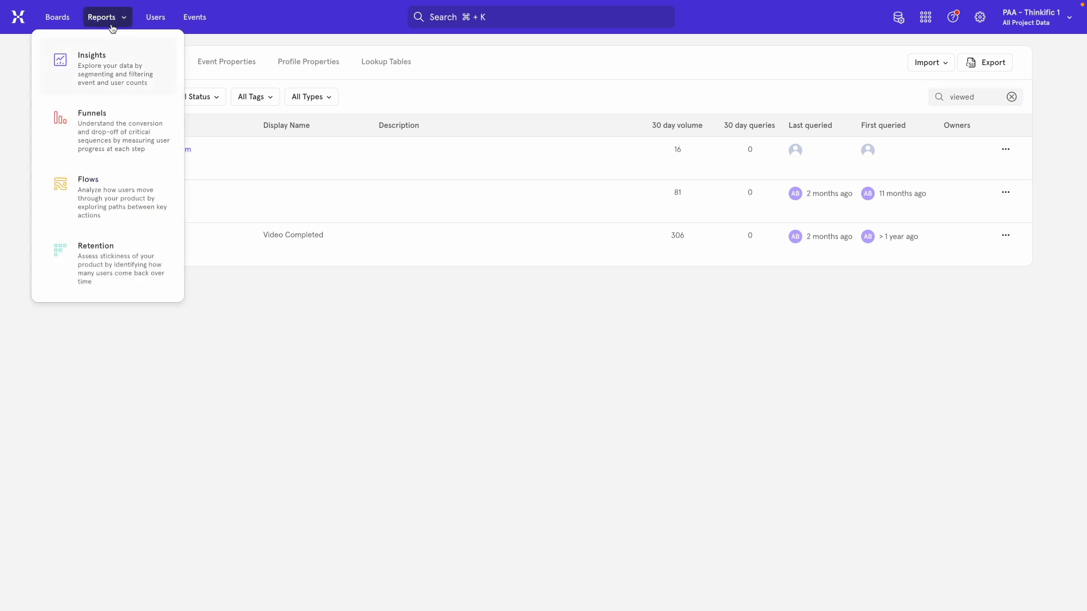
left_click(132, 68)
left_click(79, 148)
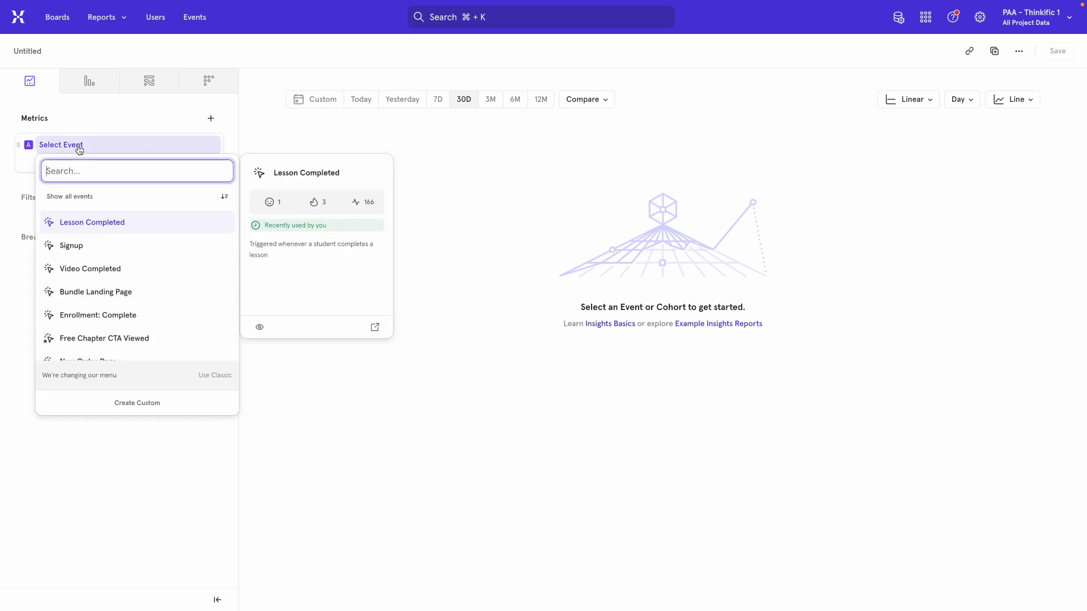
type("viewe")
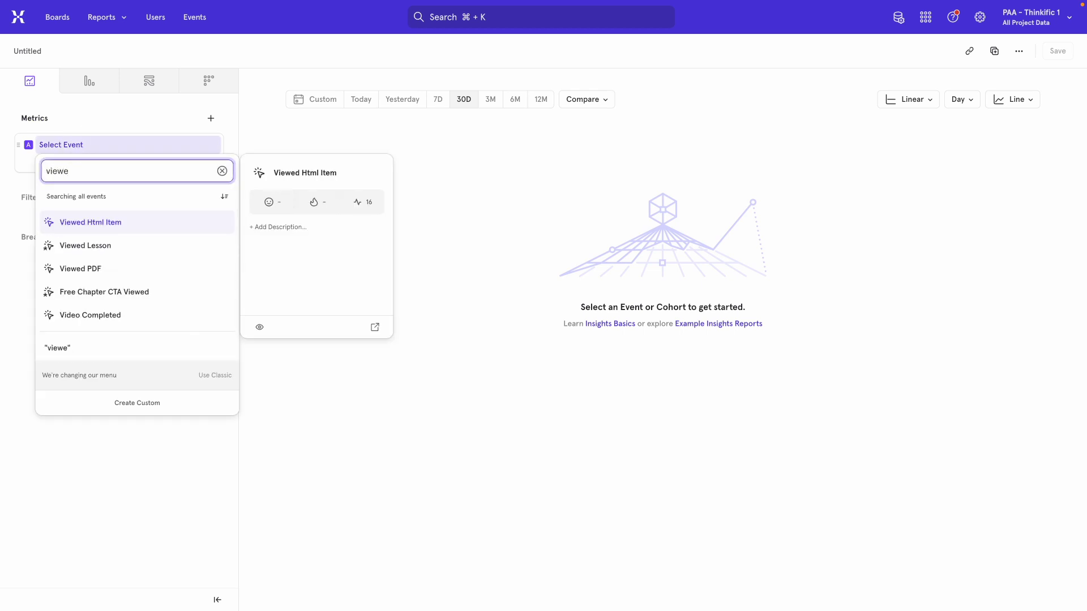
type("d vi")
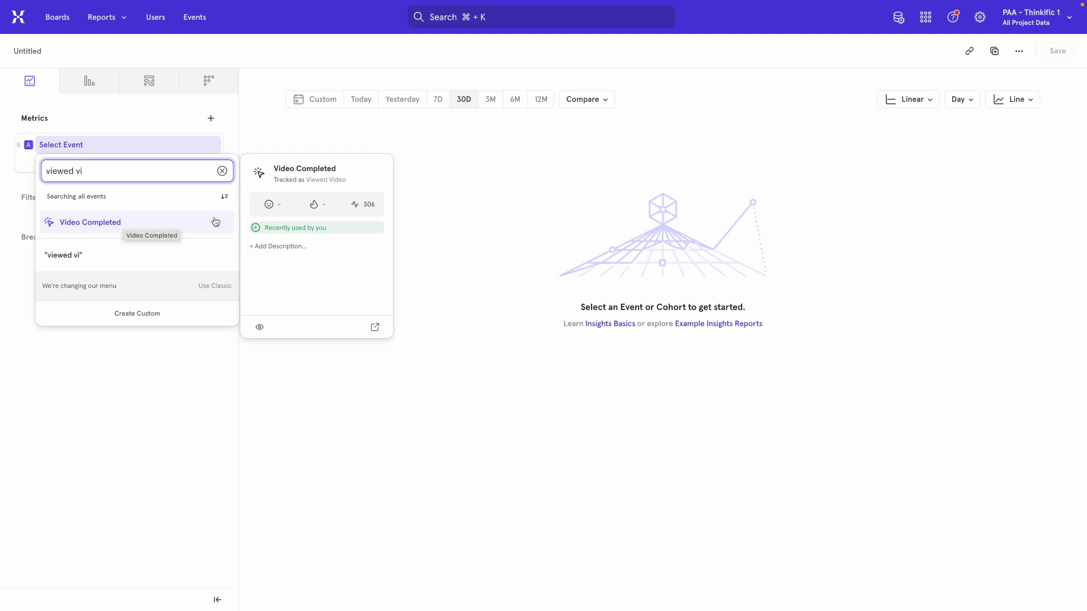
left_click(276, 180)
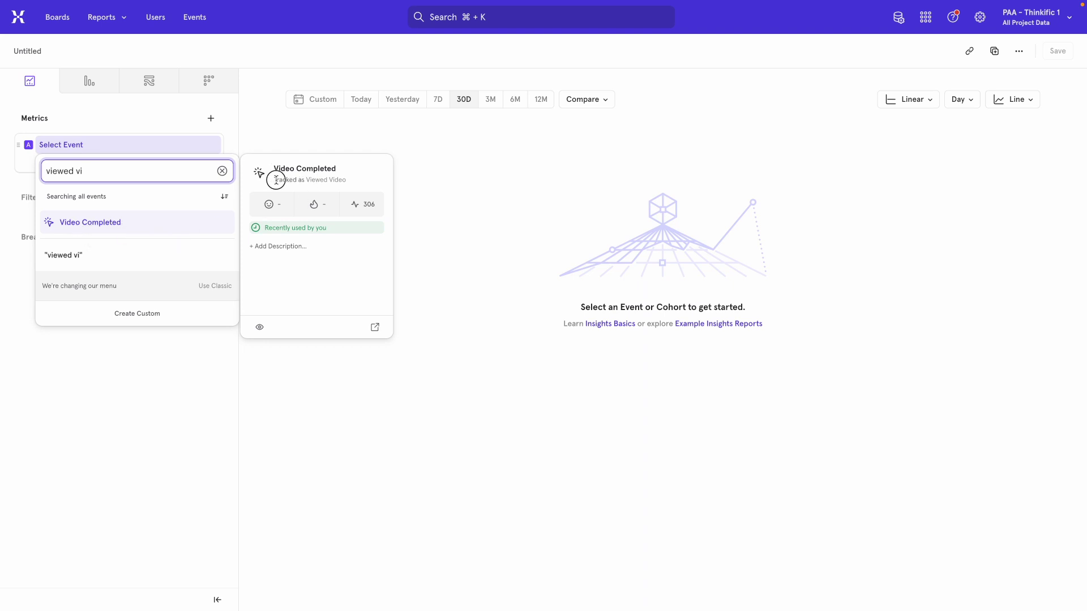
left_click_drag(276, 180, 351, 182)
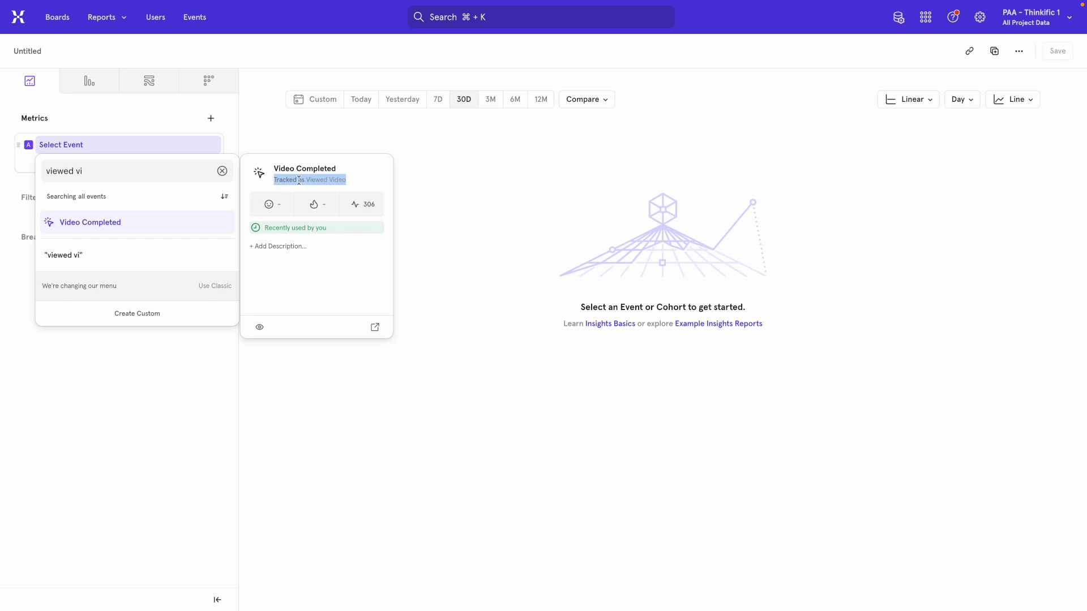
left_click_drag(274, 168, 337, 168)
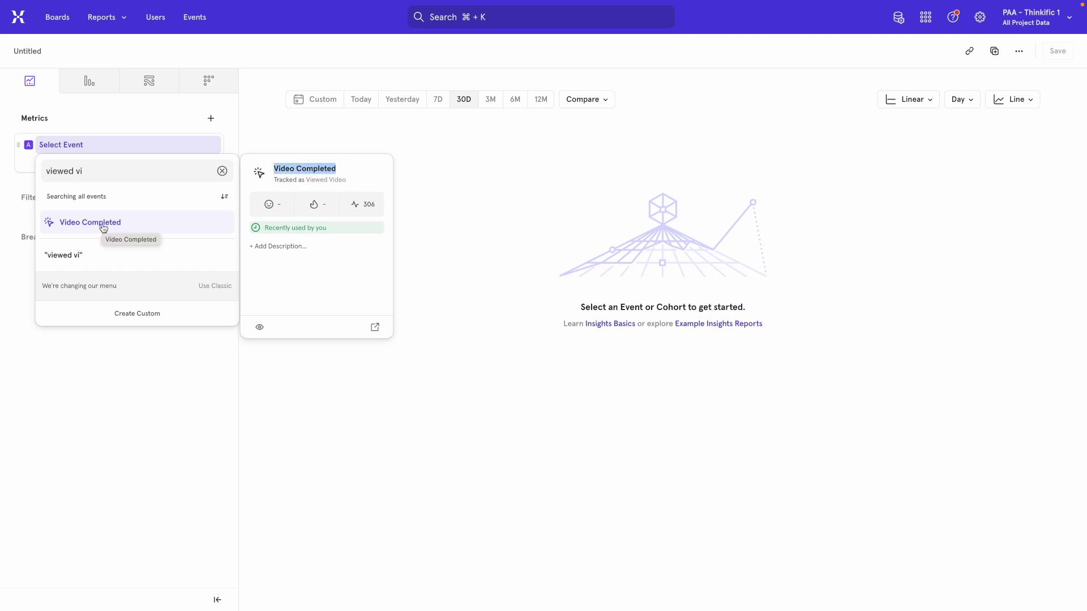
- Return to the Lexicon events list and filter it by 'video'
left_click(900, 22)
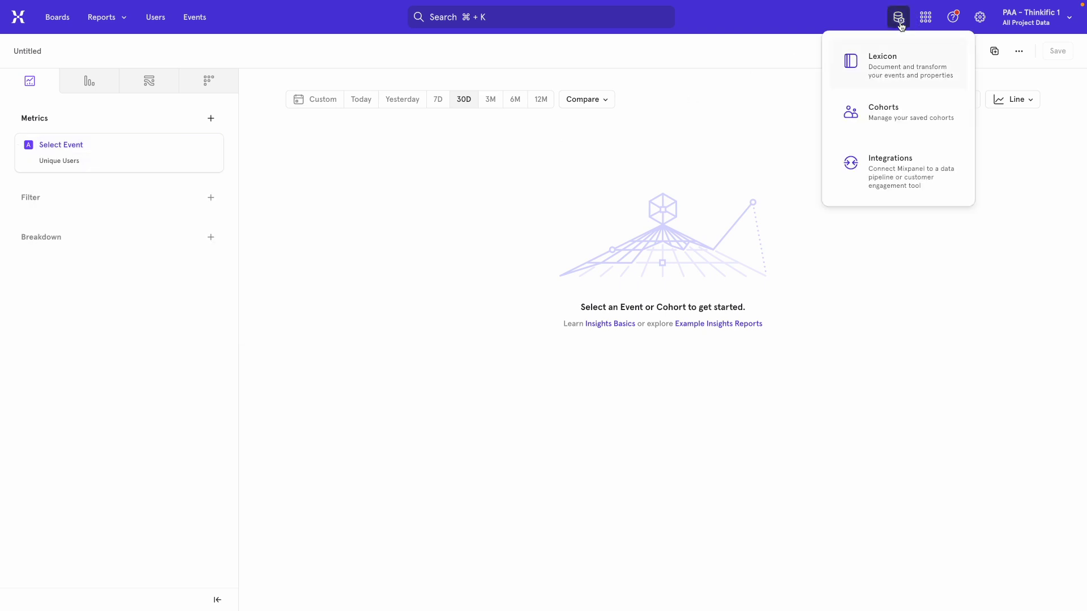
left_click(861, 77)
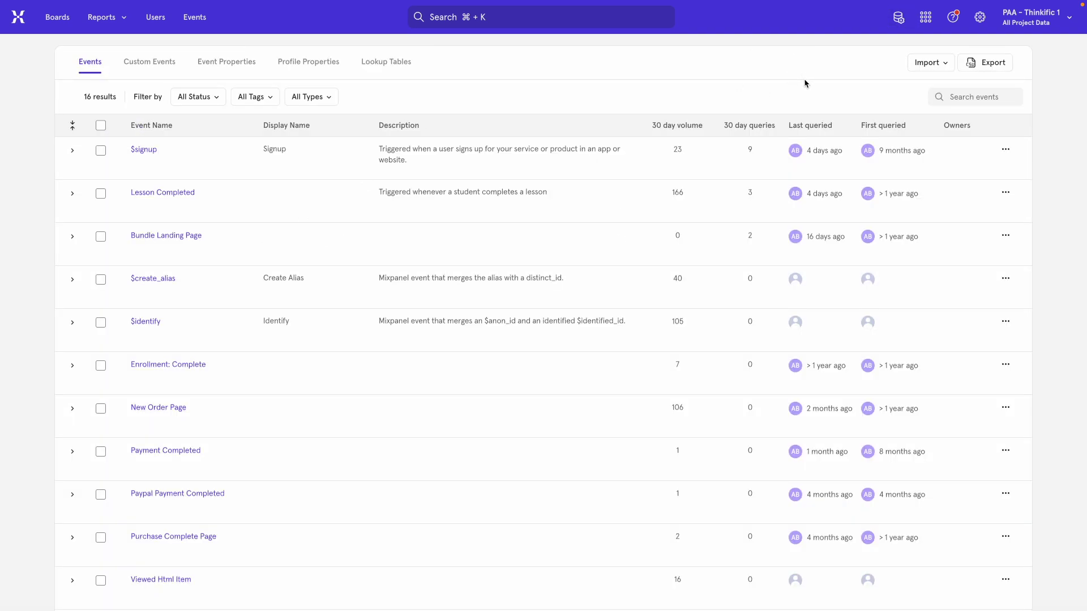
left_click(969, 101)
type("video")
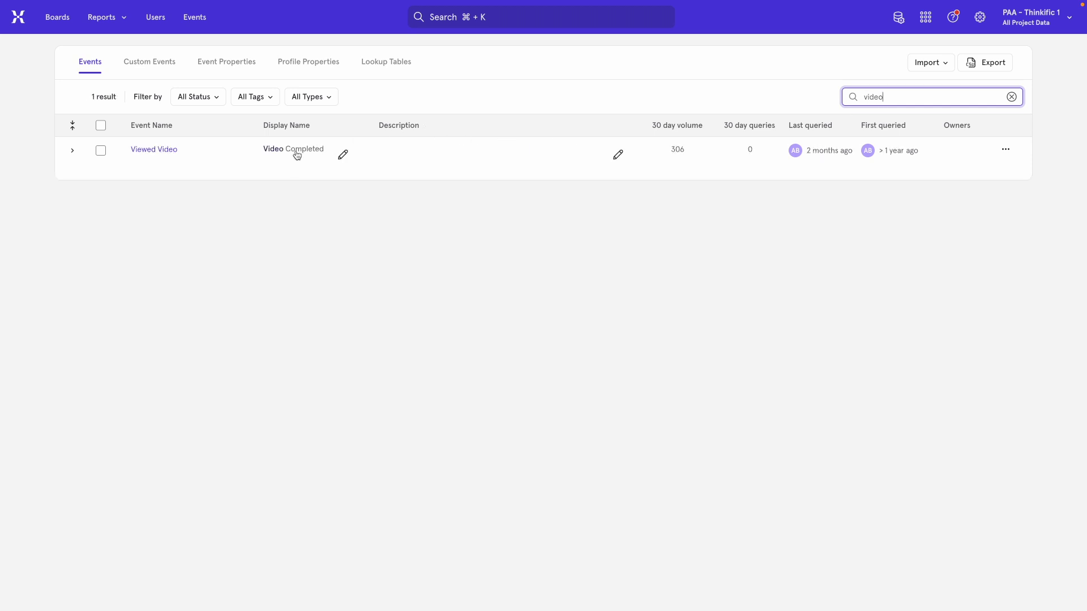
- Give the user_email event property the display name 'User Email', then return to Events
left_click(230, 65)
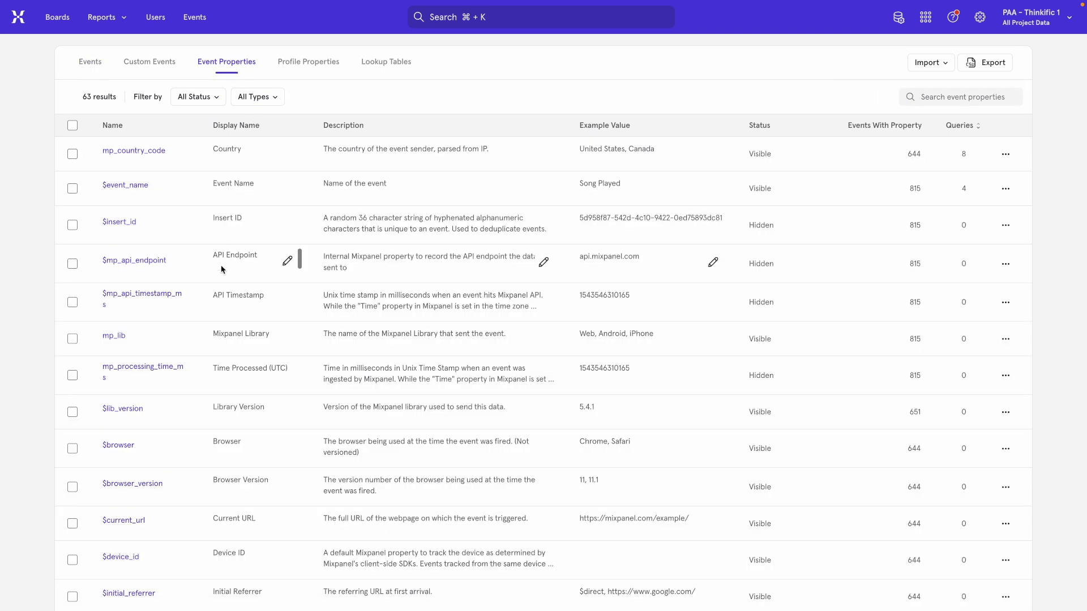
scroll(221, 270, "down", 10)
scroll(190, 380, "down", 5)
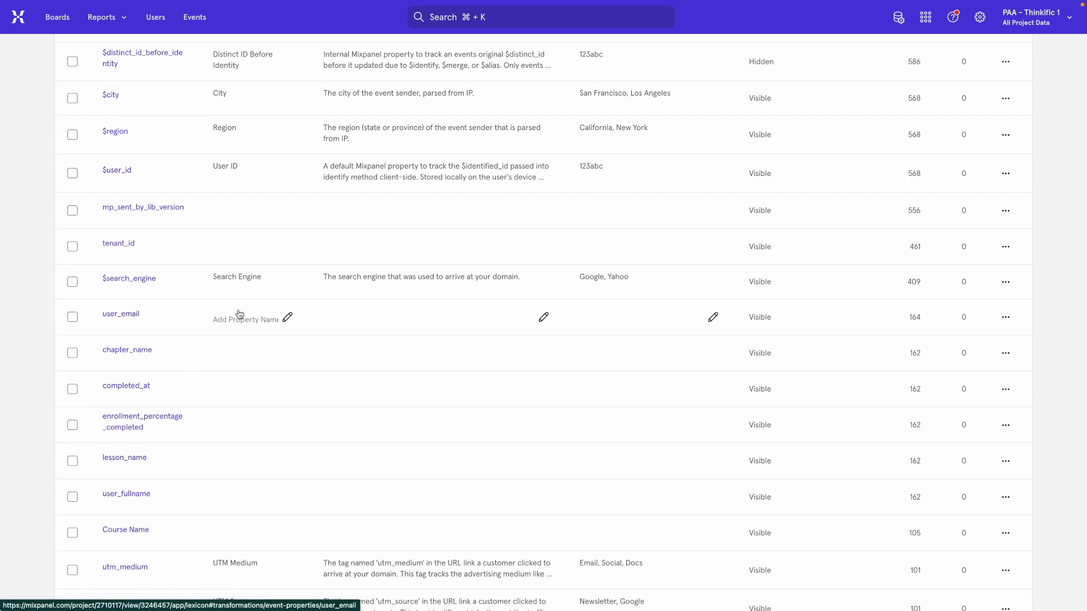
left_click(236, 318)
type("User Email")
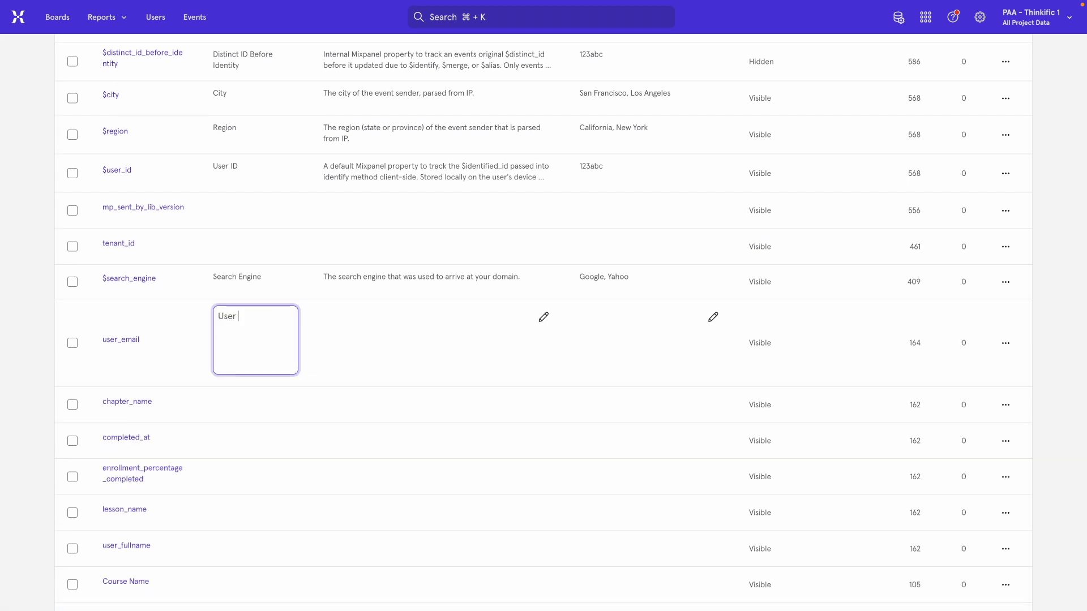
left_click(17, 321)
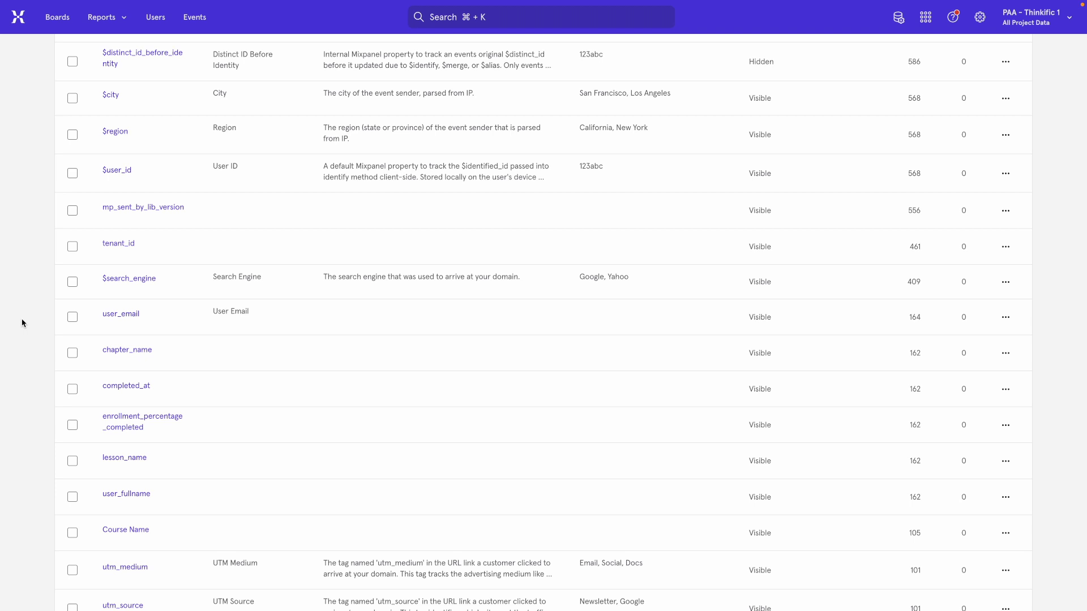
scroll(22, 323, "up", 5)
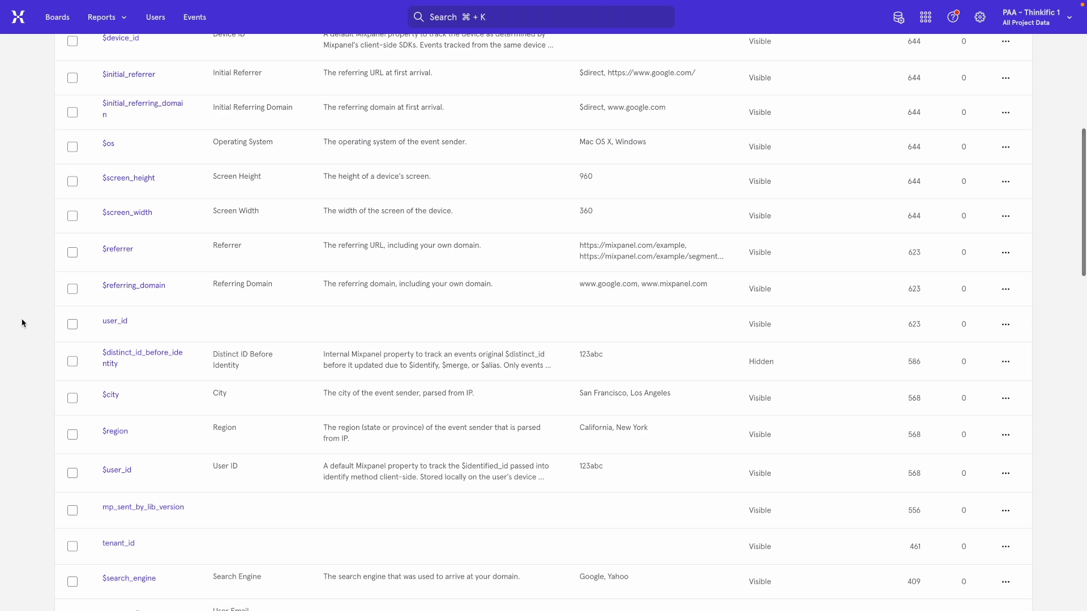
scroll(22, 323, "up", 10)
left_click(77, 67)
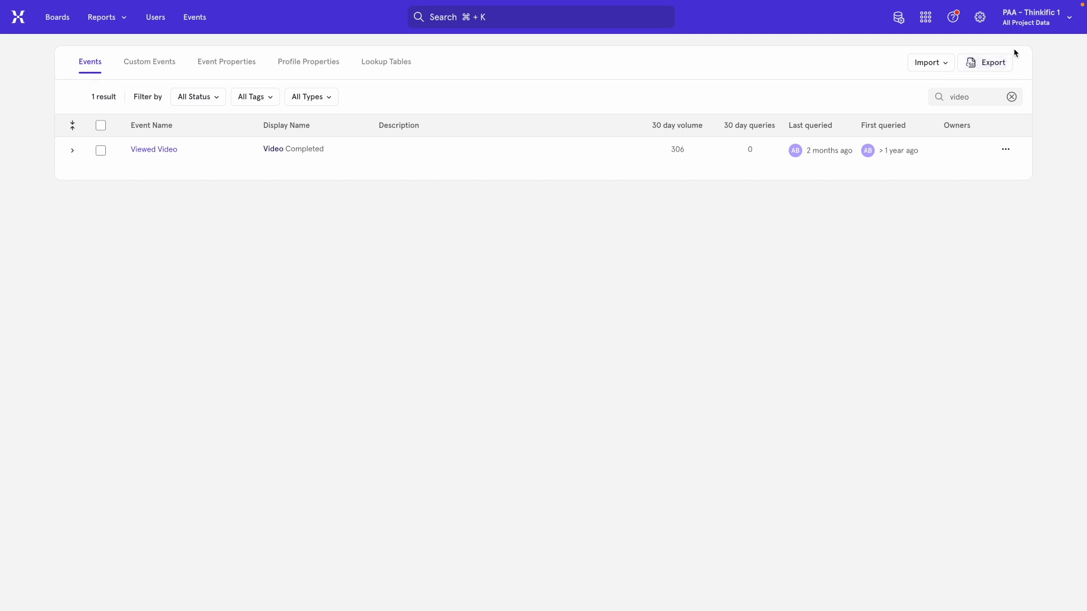
- Clear the 'video' search so all events are listed
left_click(1012, 97)
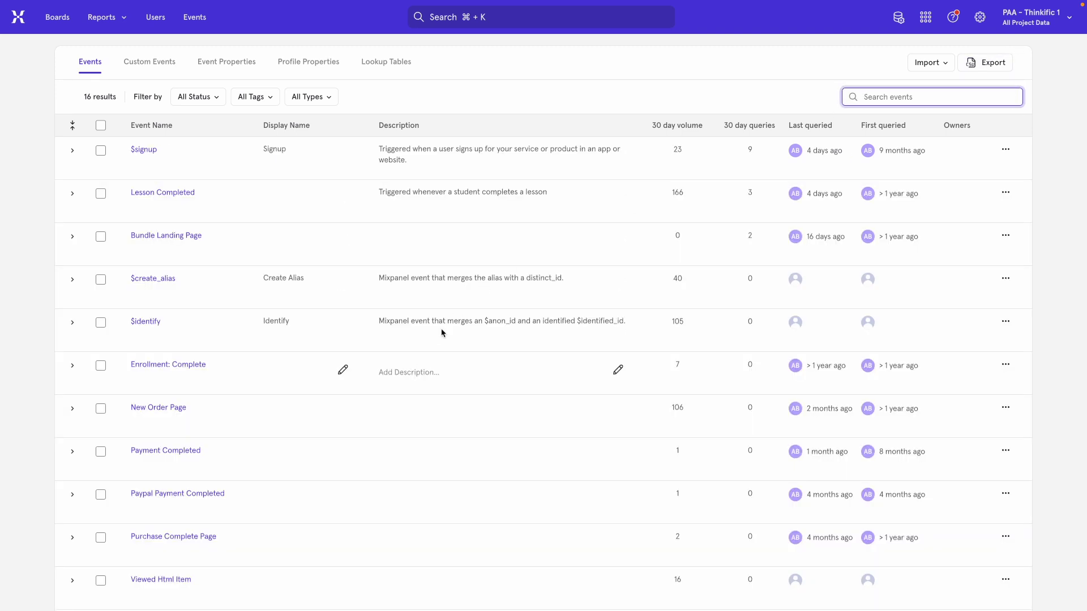
- Tick the checkboxes for Viewed Video and Lesson Completed in the events table
scroll(442, 417, "down", 3)
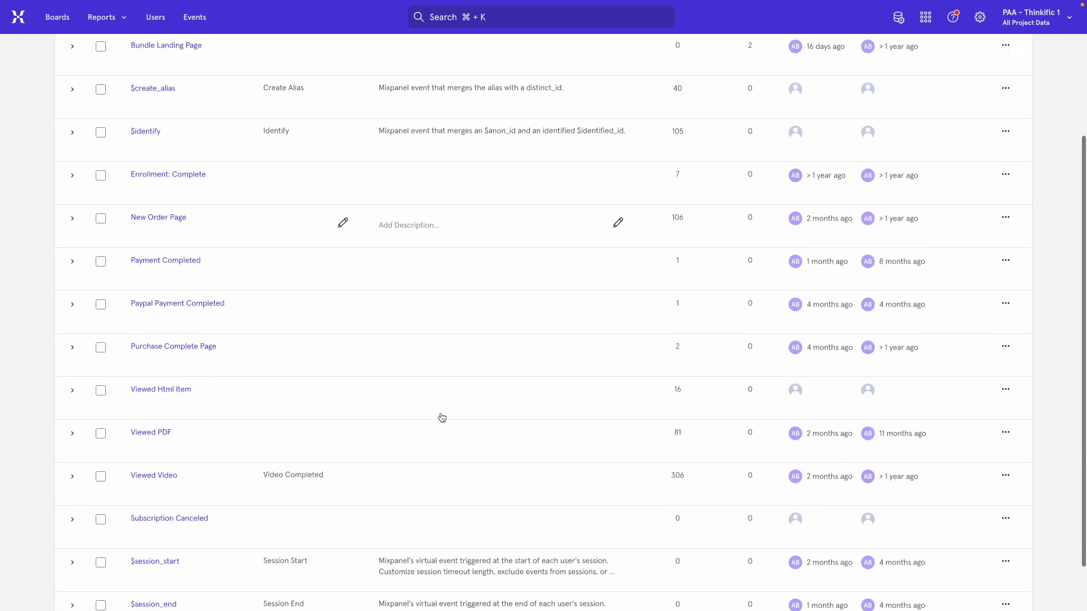
scroll(443, 418, "down", 1)
left_click(101, 417)
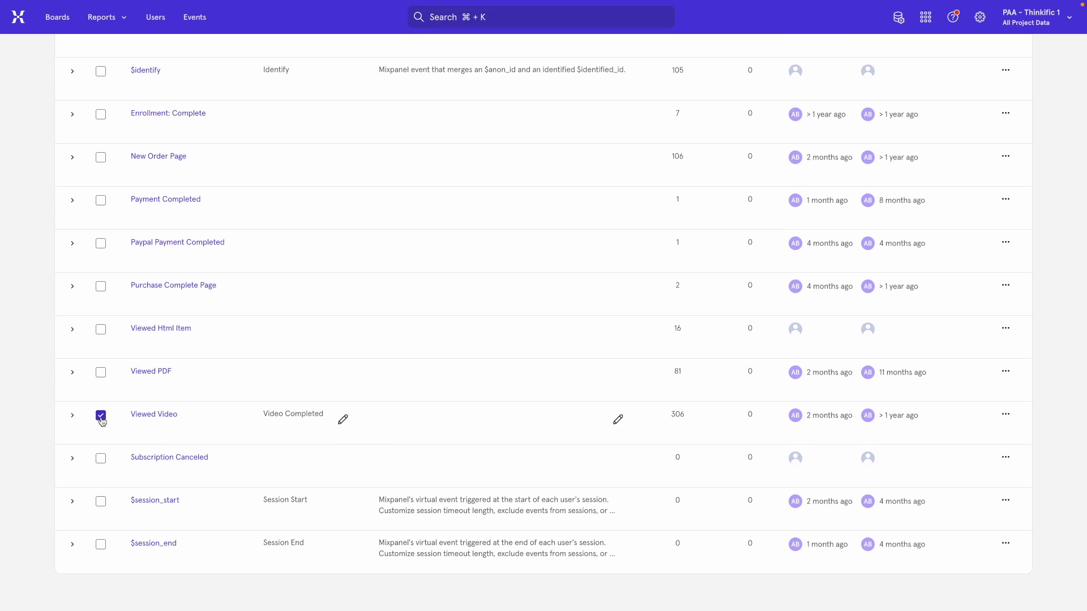
scroll(41, 308, "up", 5)
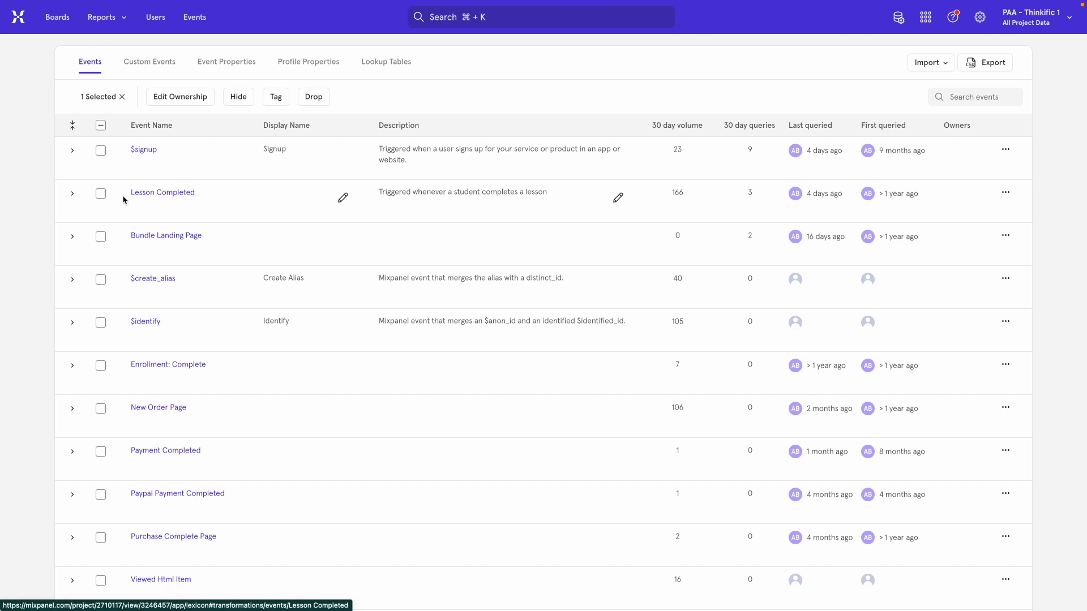
left_click(100, 194)
scroll(147, 202, "down", 1)
scroll(147, 202, "down", 4)
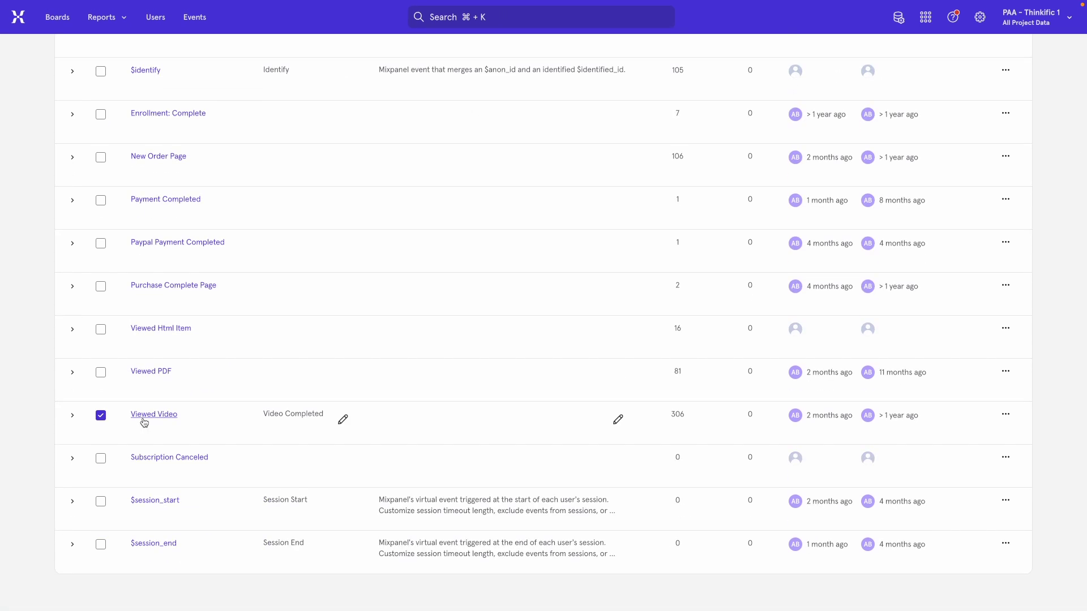
scroll(68, 312, "up", 5)
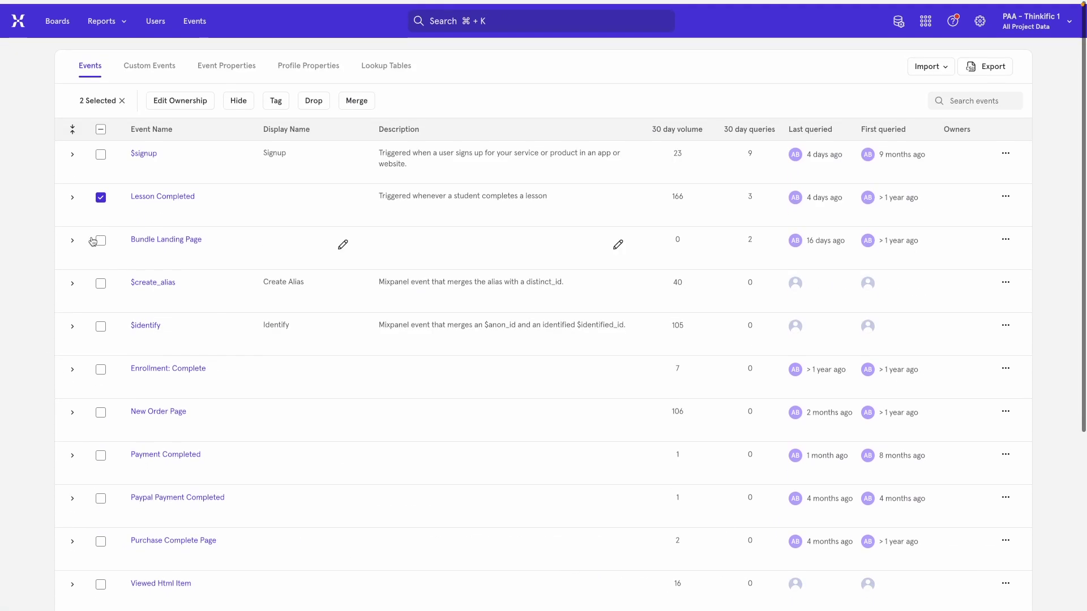
left_click(102, 194)
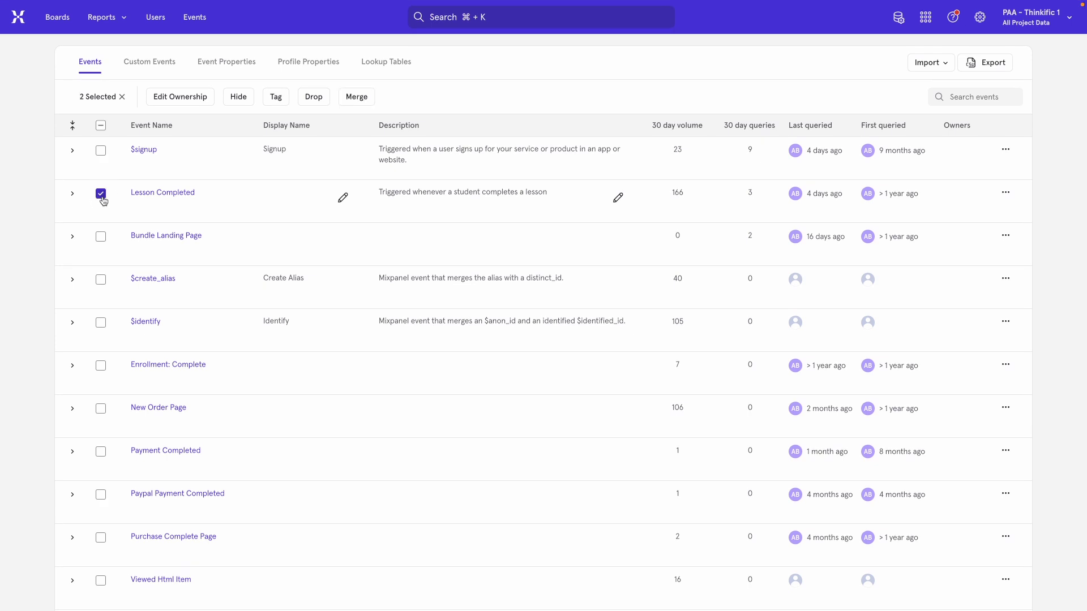
- Merge the two selected events, choosing Lesson Completed as the target event
left_click(359, 99)
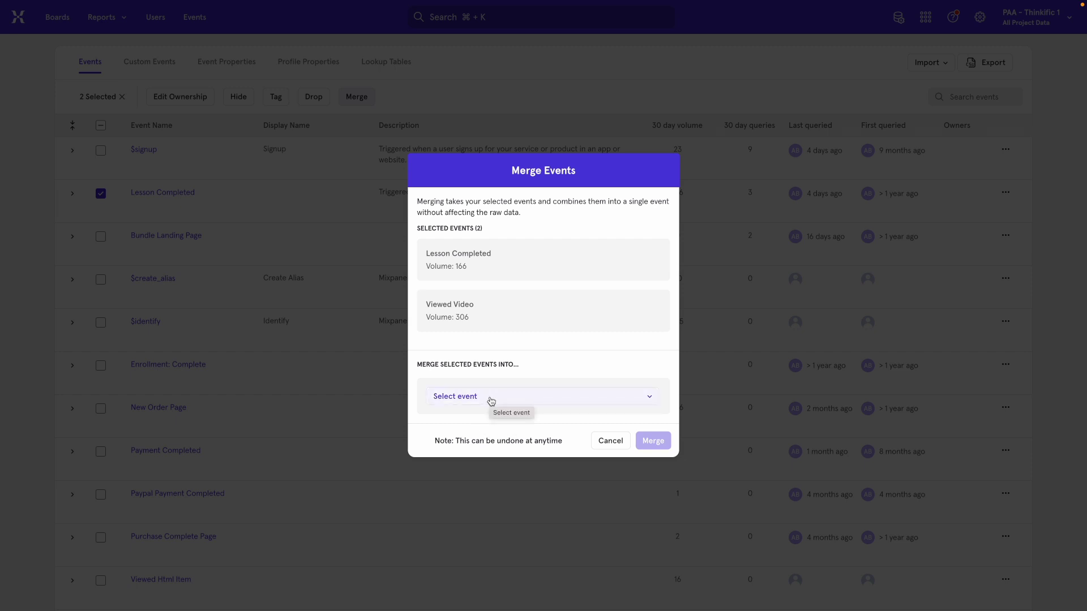
left_click(491, 400)
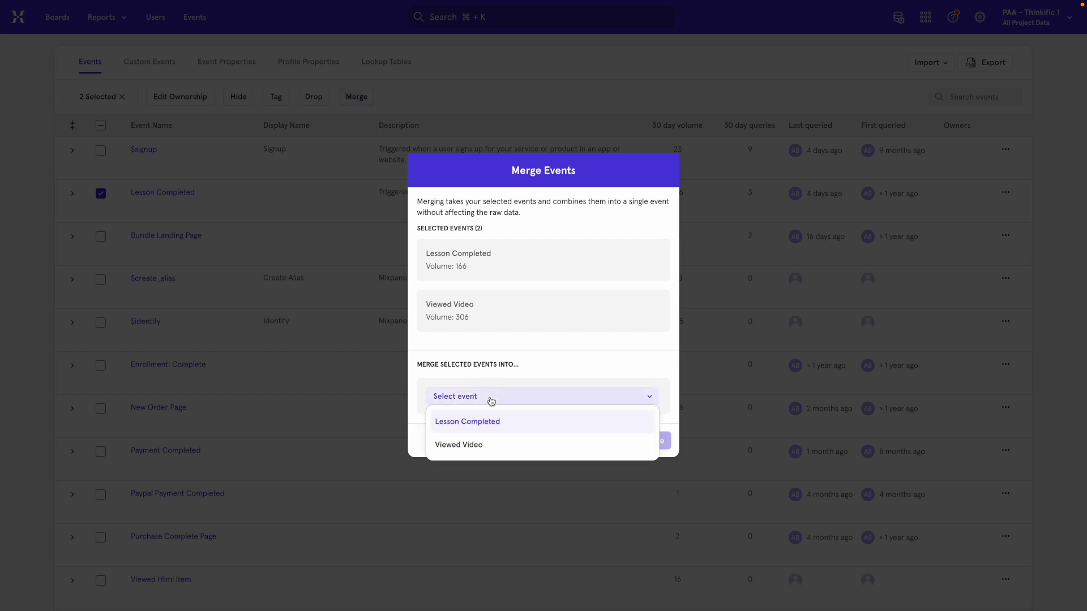
left_click(467, 422)
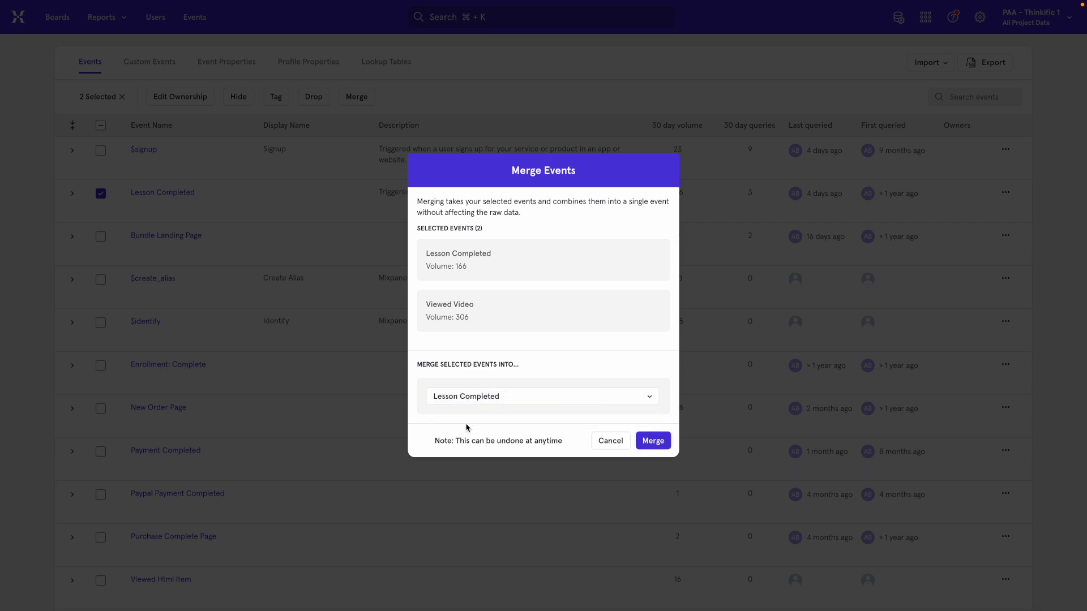
left_click(654, 441)
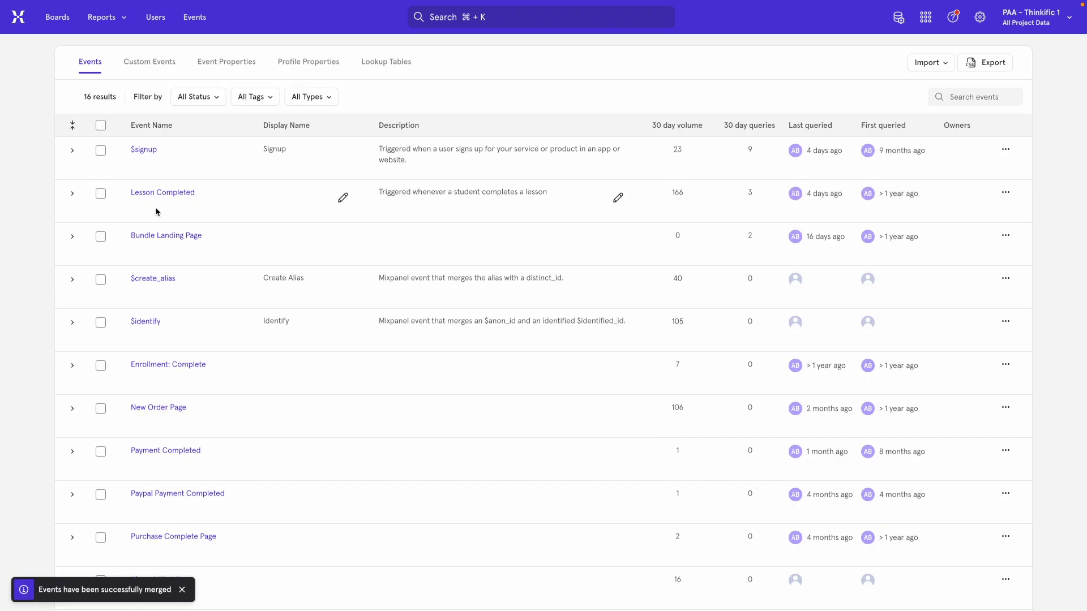
scroll(126, 345, "down", 3)
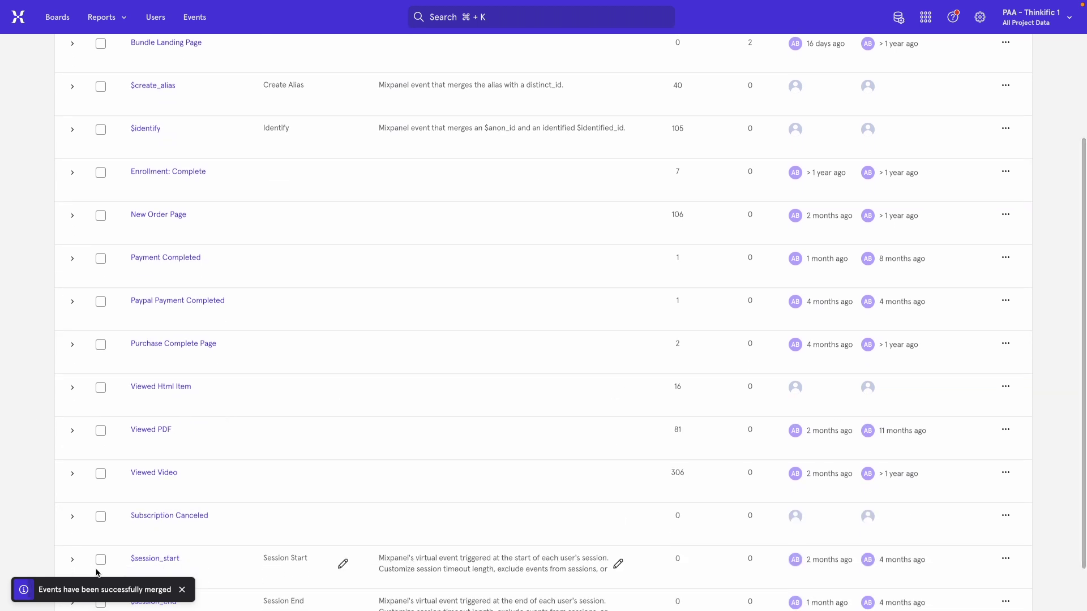
- Switch Lexicon to the Profile Properties list
scroll(46, 467, "up", 3)
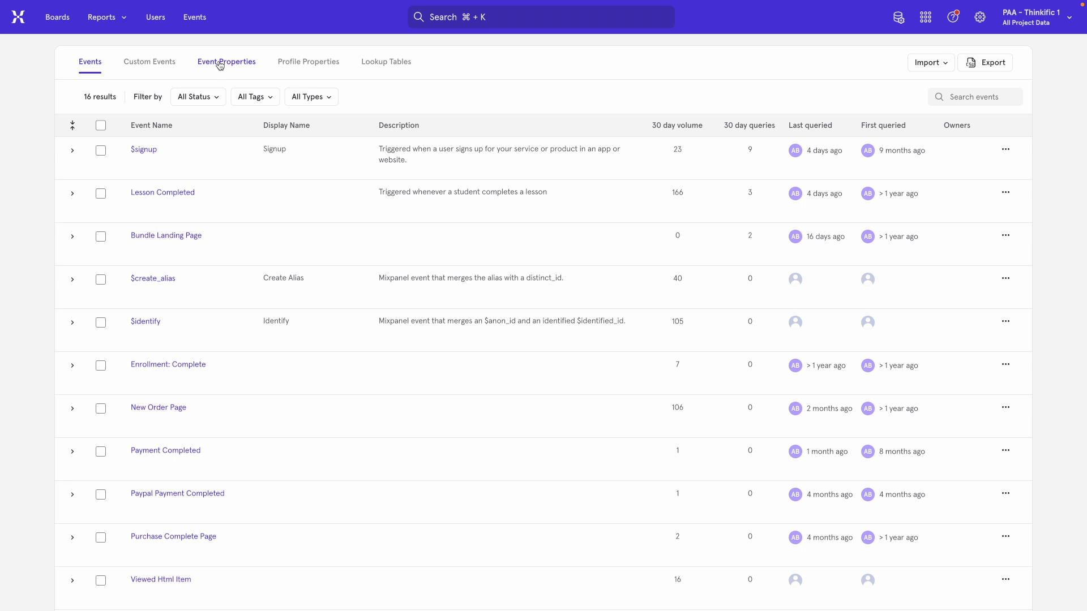
left_click(305, 64)
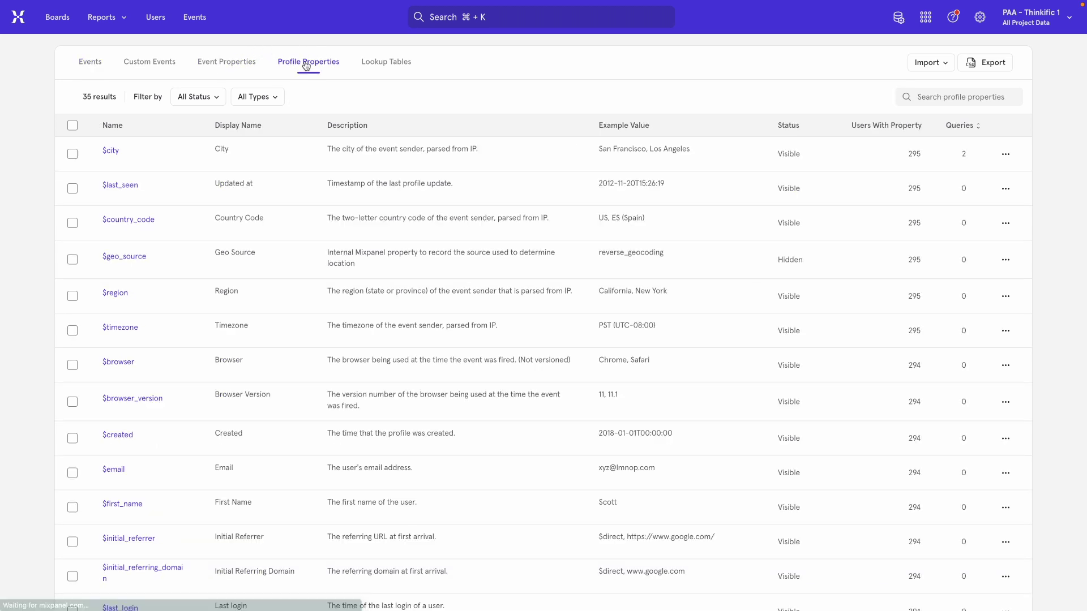
- Tick then untick the Courses and Revenue properties, leaving them unchanged, and return to Events
scroll(80, 313, "down", 5)
scroll(77, 340, "down", 1)
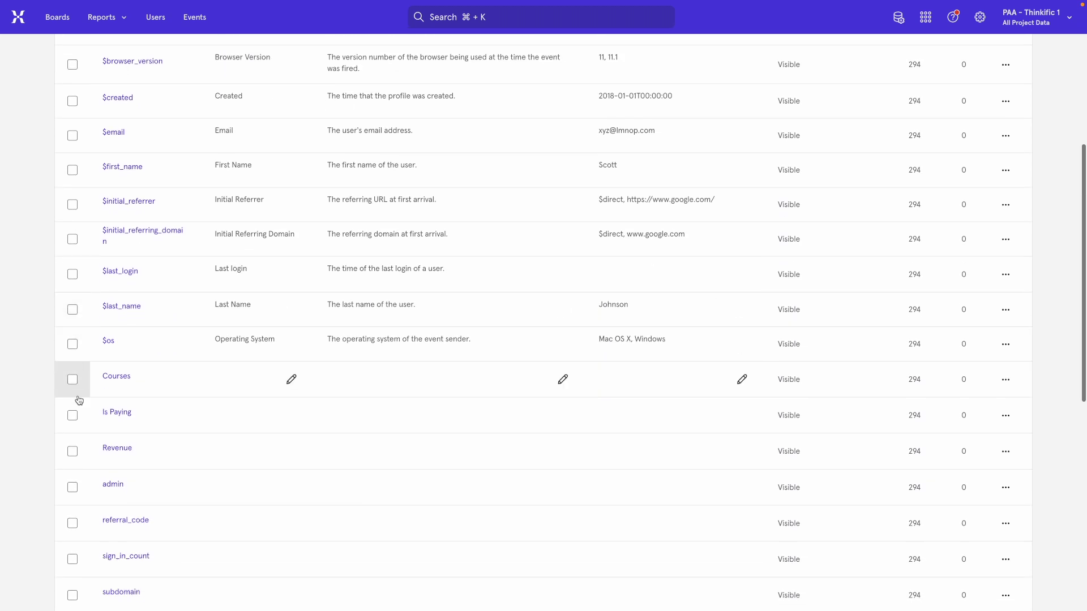
left_click(73, 380)
left_click(74, 453)
scroll(165, 344, "up", 6)
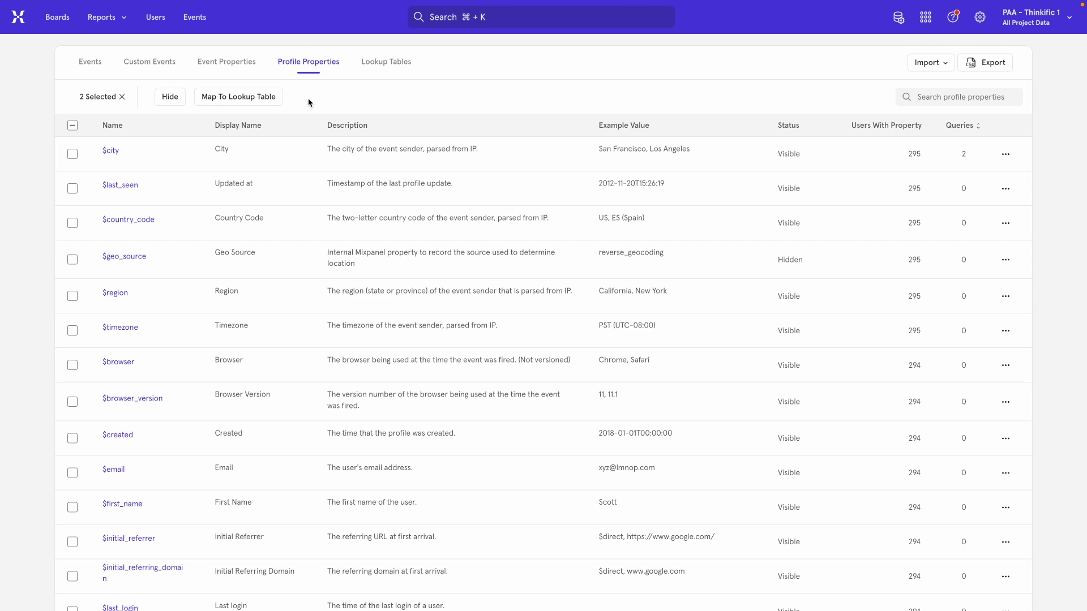
scroll(25, 385, "down", 7)
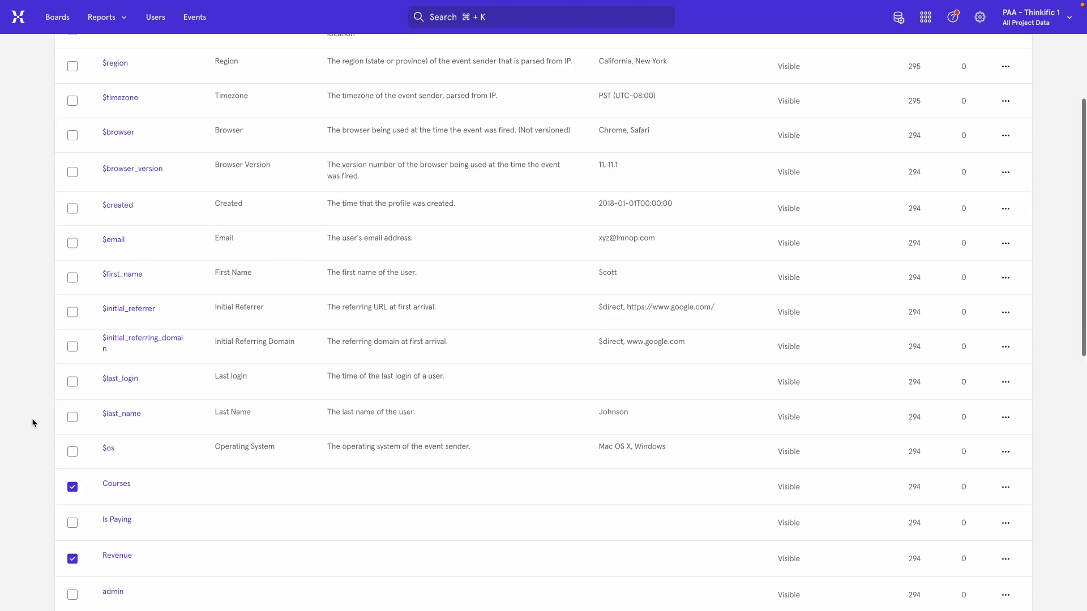
left_click(73, 319)
left_click(73, 391)
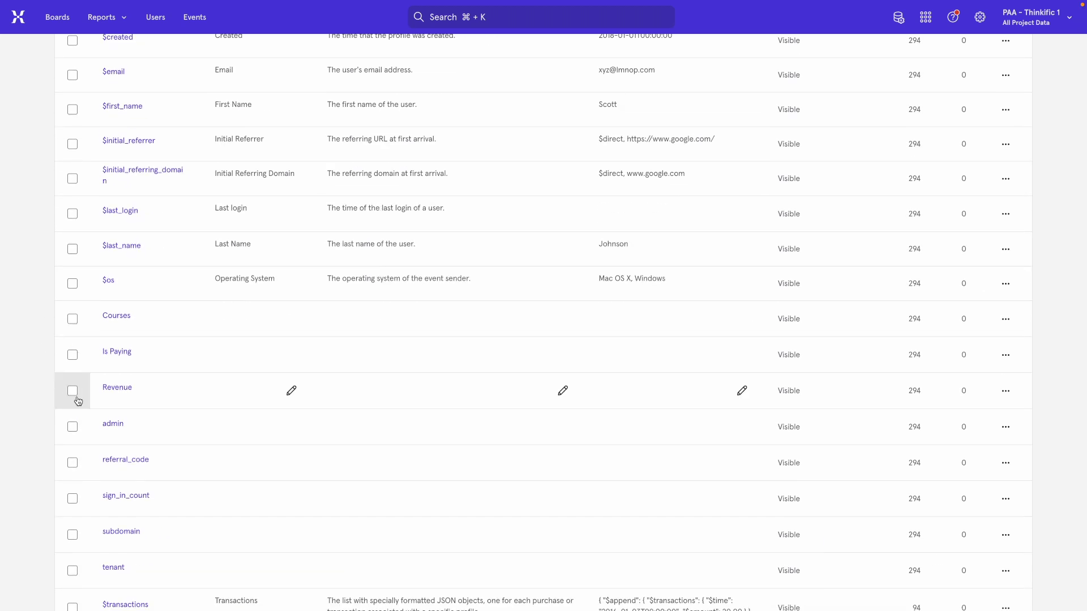
scroll(158, 310, "up", 7)
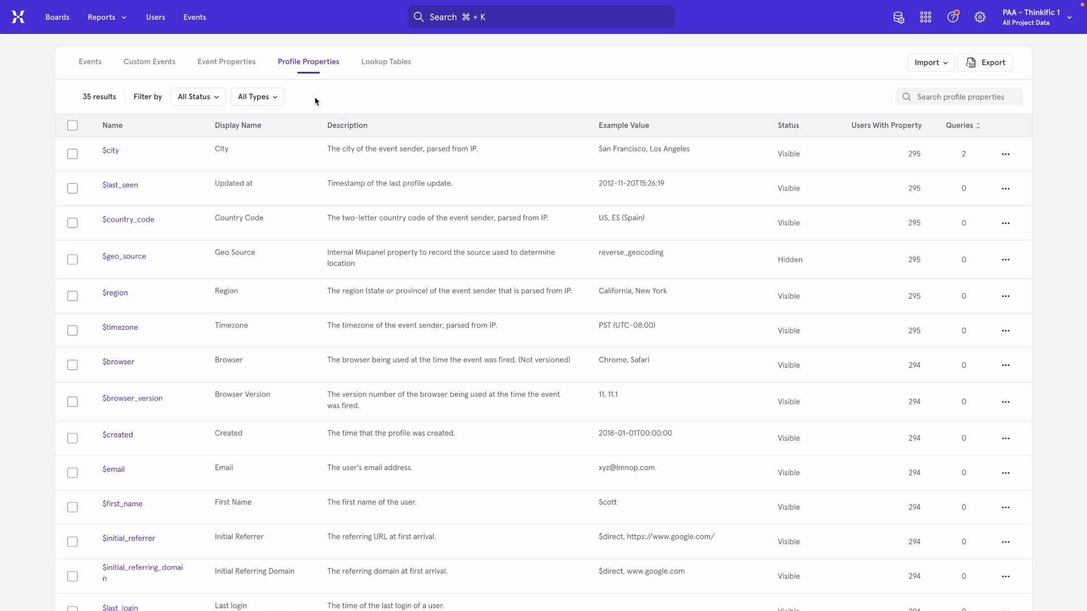
left_click(94, 63)
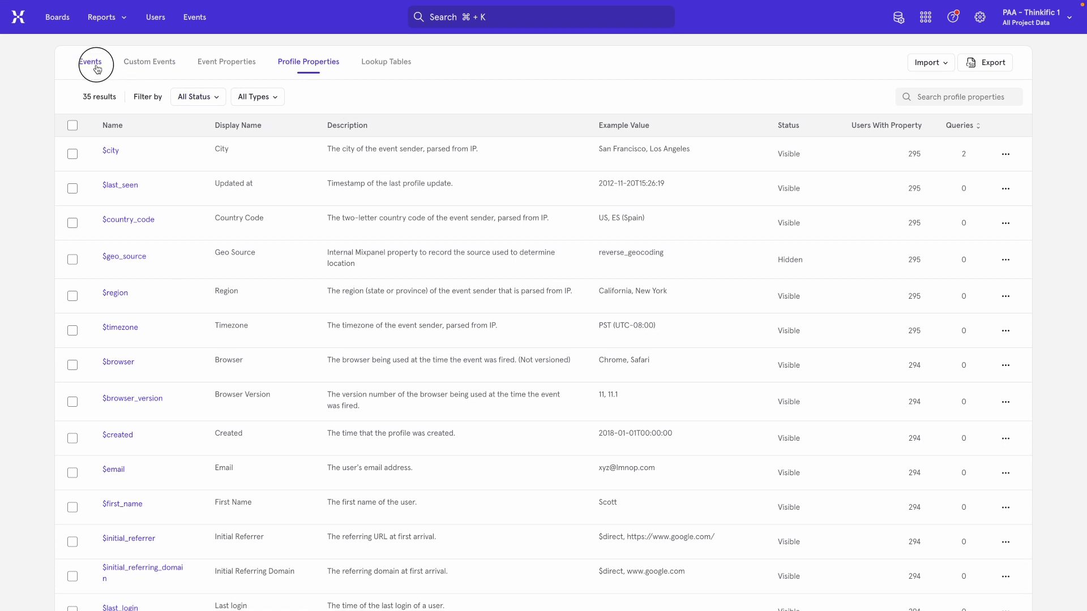